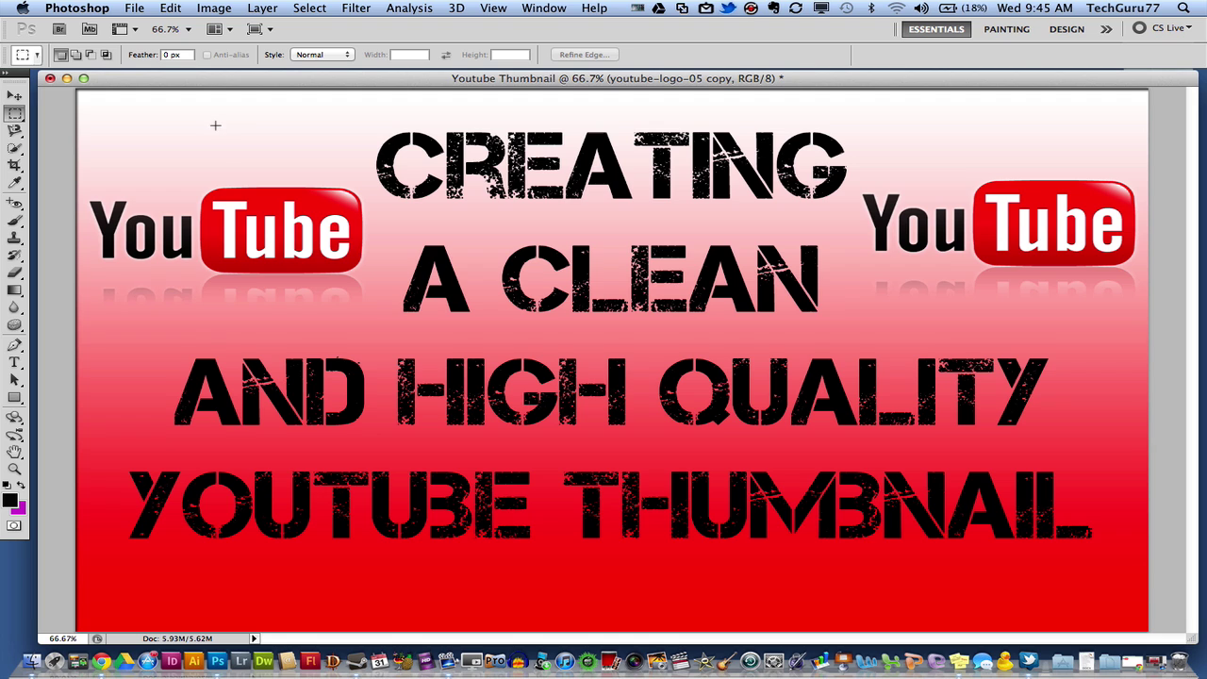
Step: Open the File menu to begin a new document beside the finished Youtube Thumbnail
left_click(139, 8)
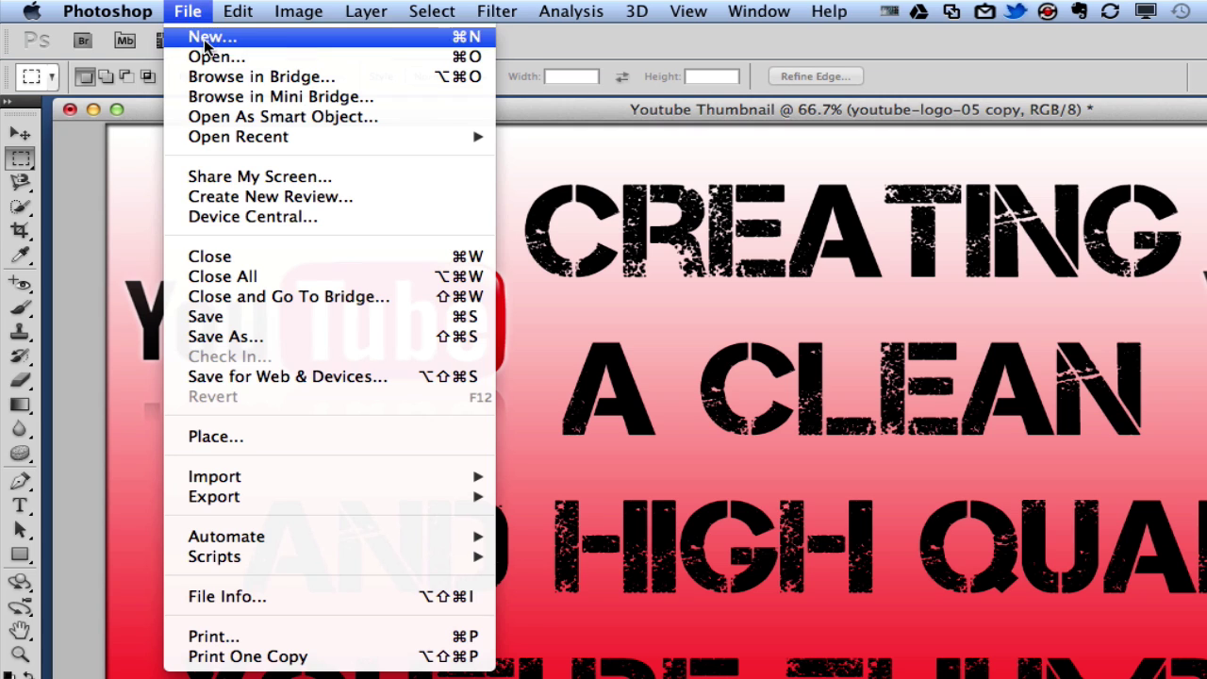
Step: Start a new document named 'Thumbnail 2' at 1920×1080 pixels, 300 pixels/inch, white background
left_click(206, 40)
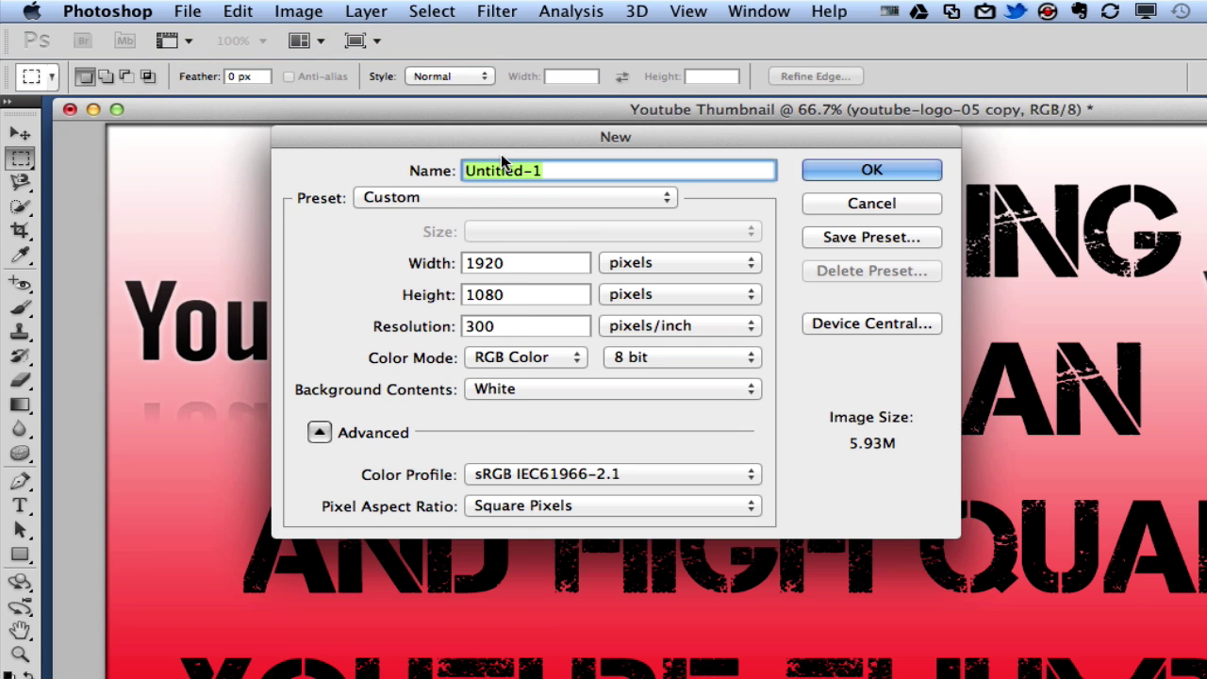
type("Thumbnail 2")
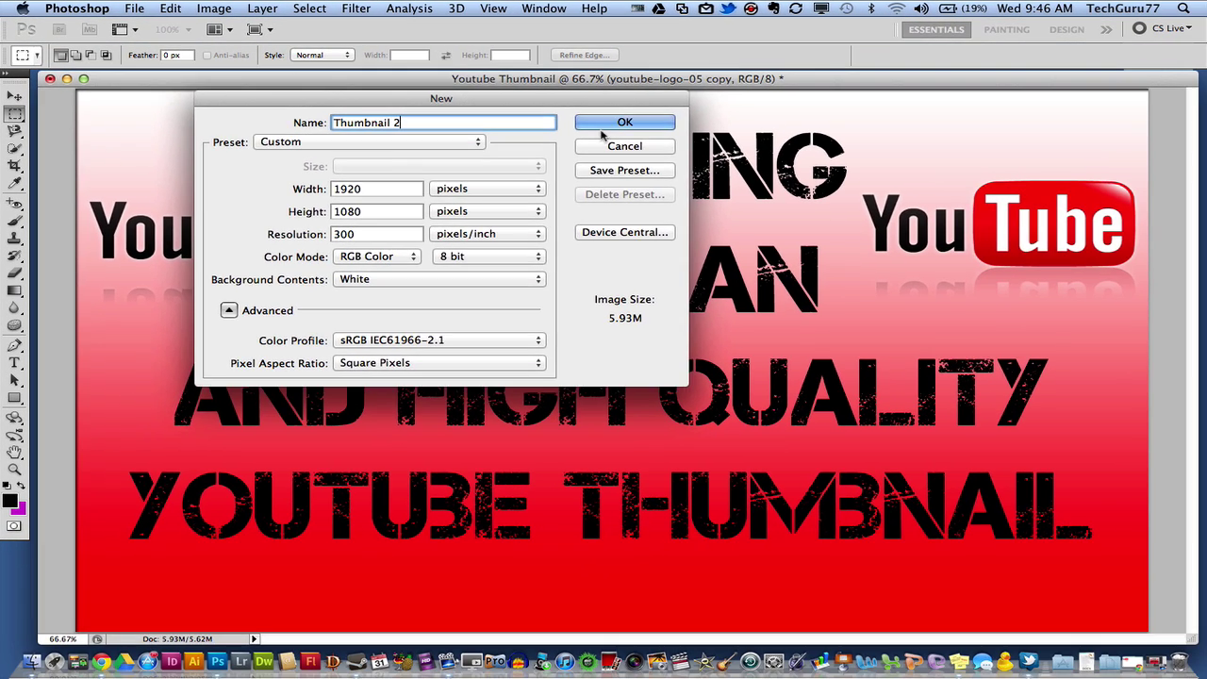
Step: Create the blank Thumbnail 2 canvas and show the Layers panel beside it
left_click(603, 124)
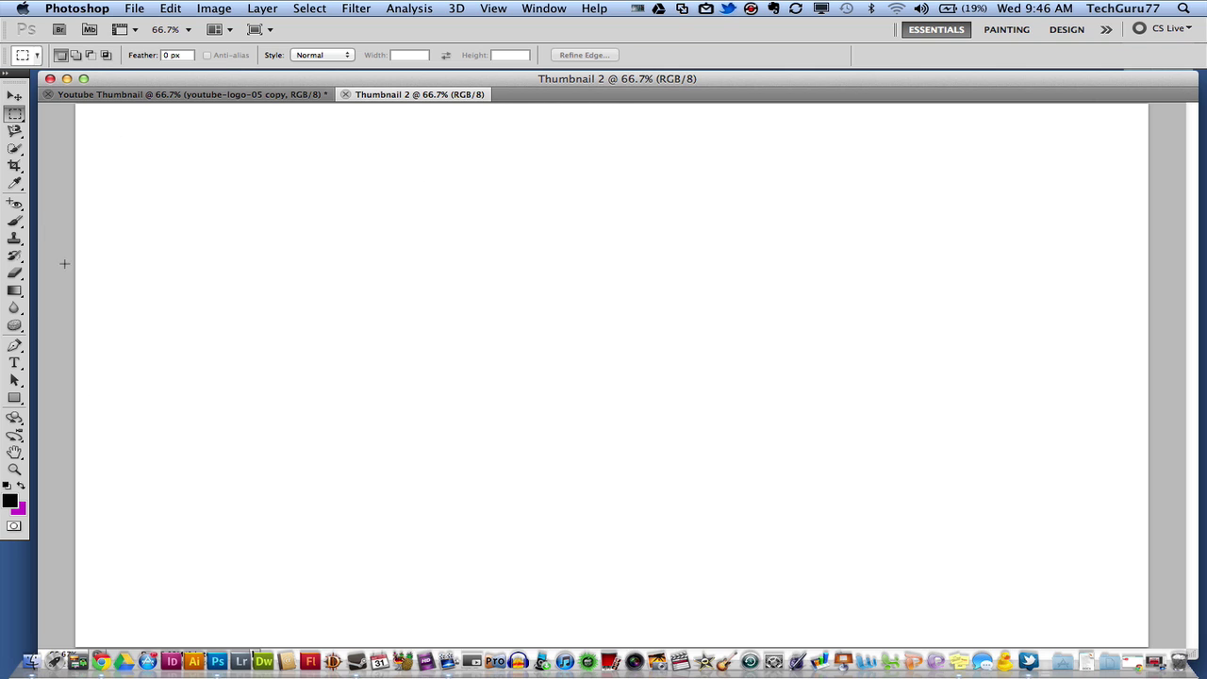
left_click_drag(136, 317, 228, 372)
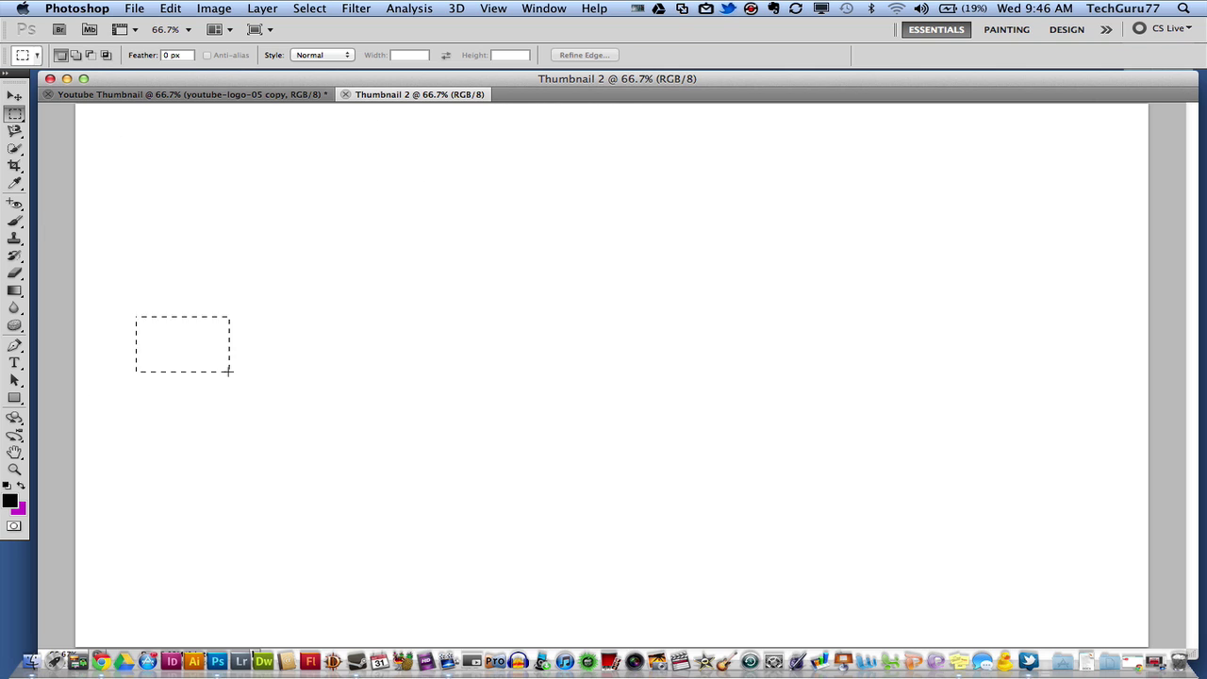
left_click(160, 213)
left_click(552, 7)
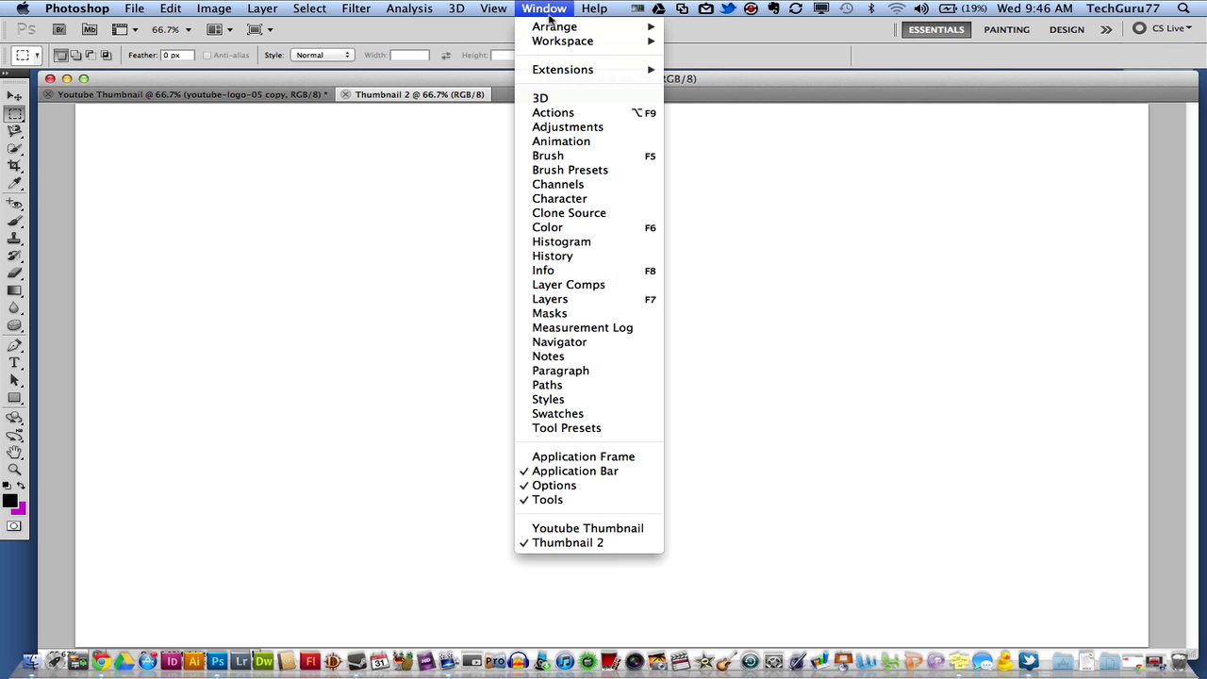
left_click(584, 299)
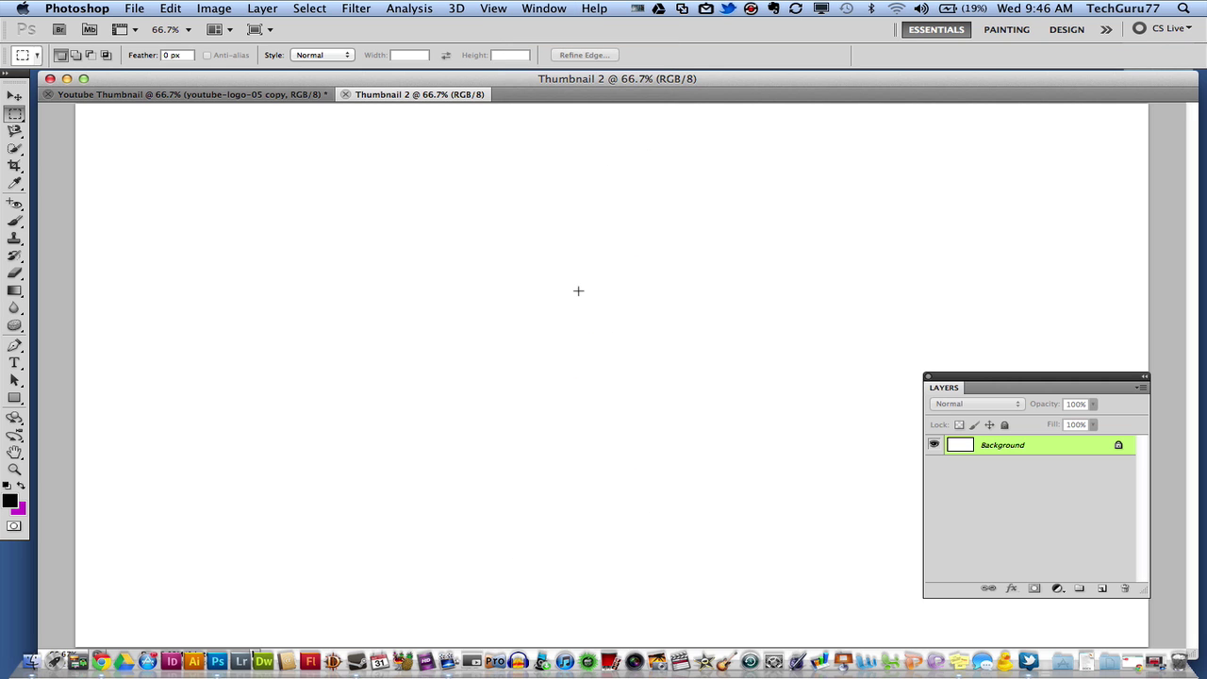
left_click_drag(956, 379, 829, 151)
Step: Convert the Background into Layer 0 and open its Layer Style blending options
double_click(870, 219)
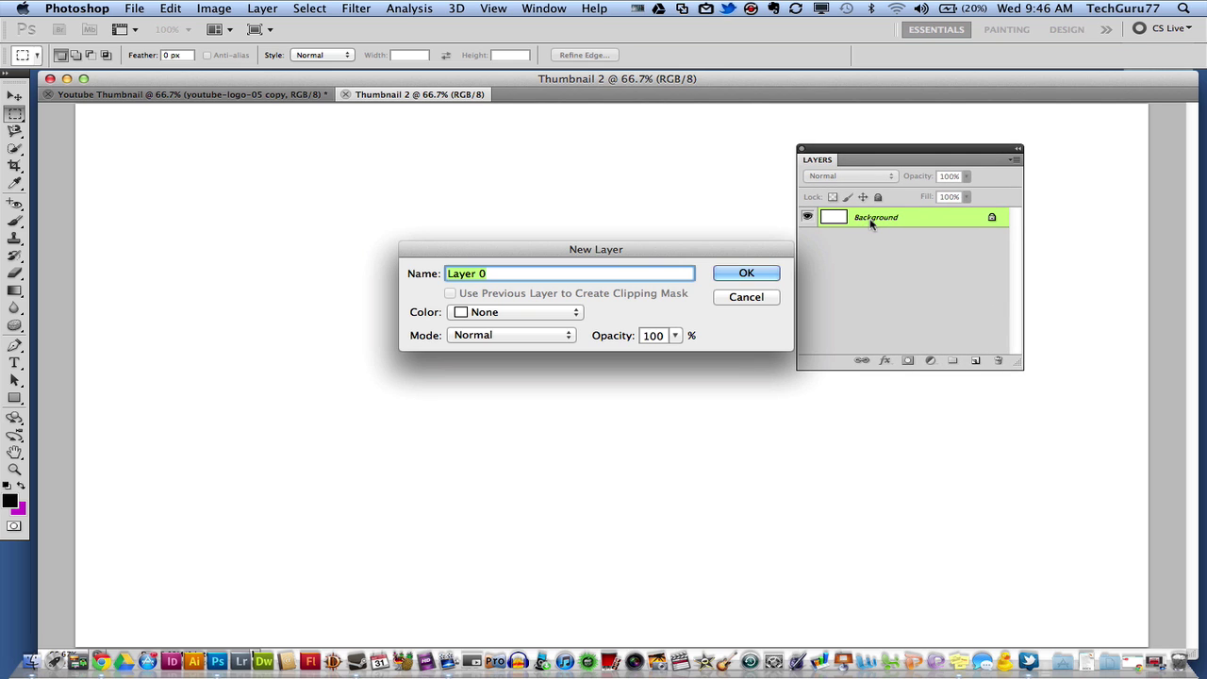
left_click(744, 272)
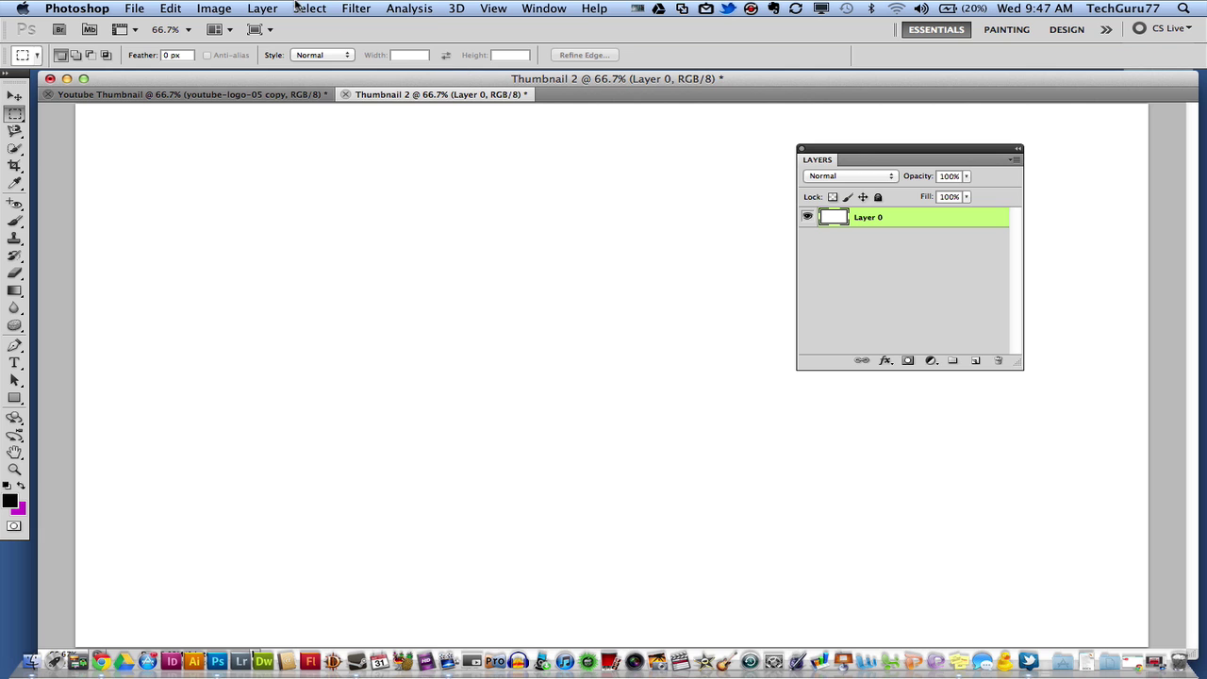
left_click(264, 8)
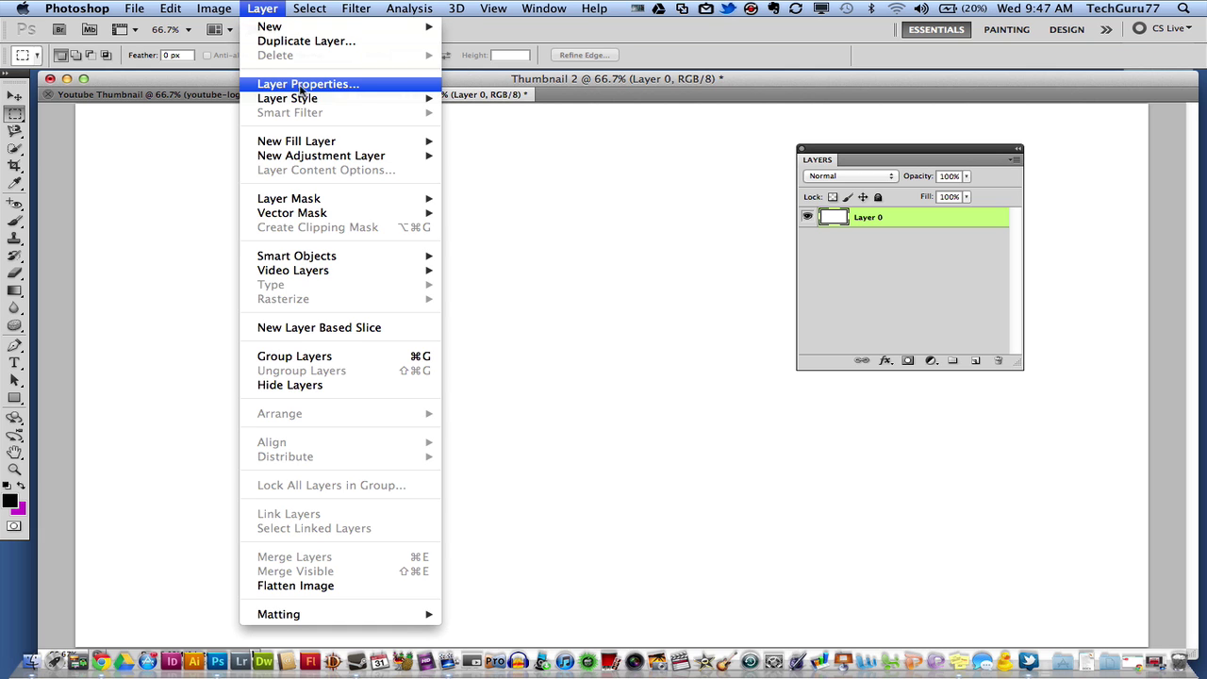
mouse_move(303, 100)
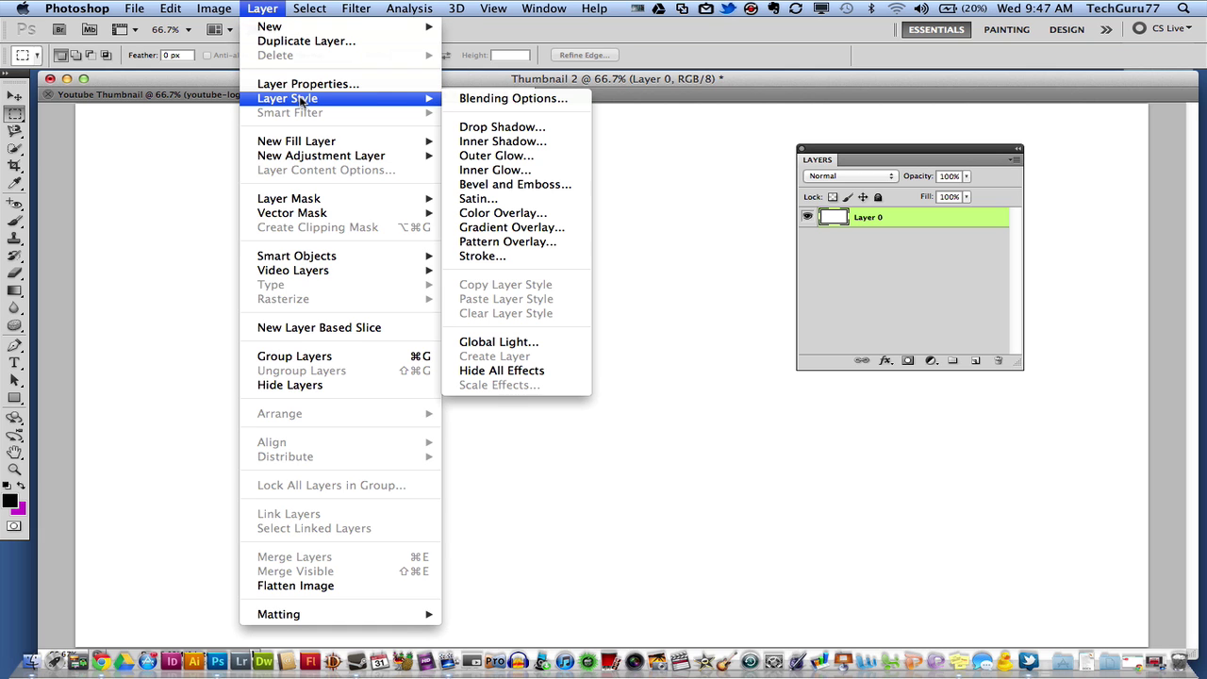
left_click(487, 100)
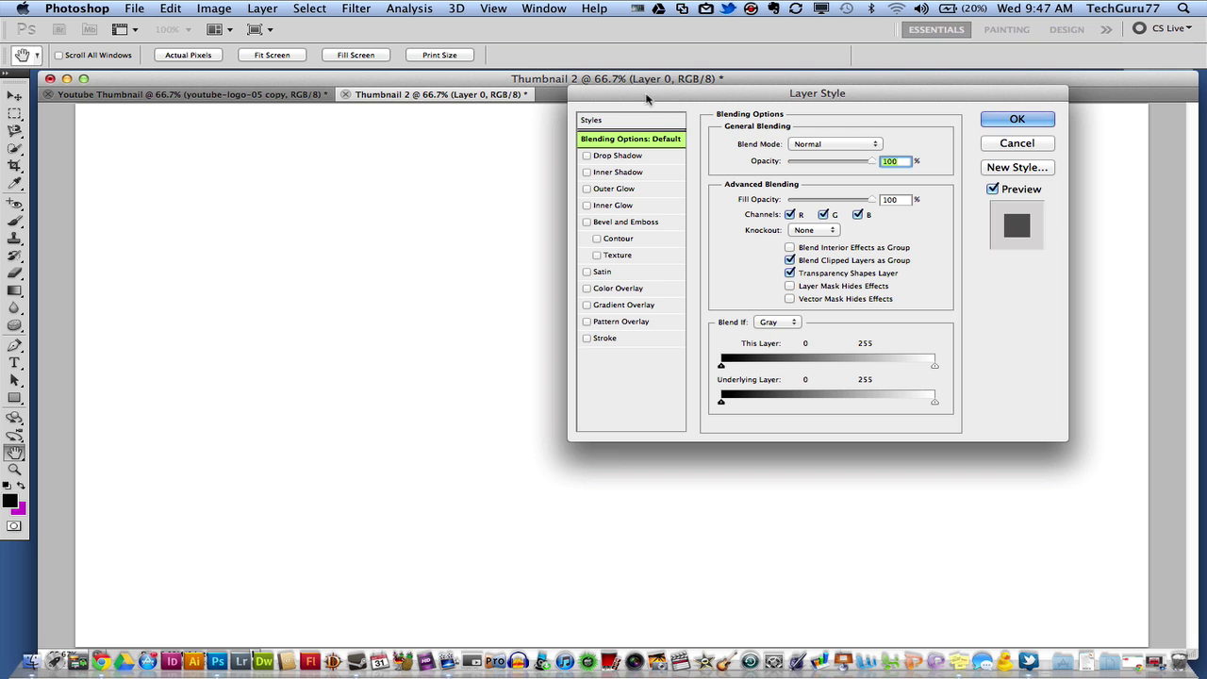
Step: Add a Gradient Overlay to Layer 0, changing the black stop to #ff0000 for red-to-white
left_click_drag(647, 98, 524, 192)
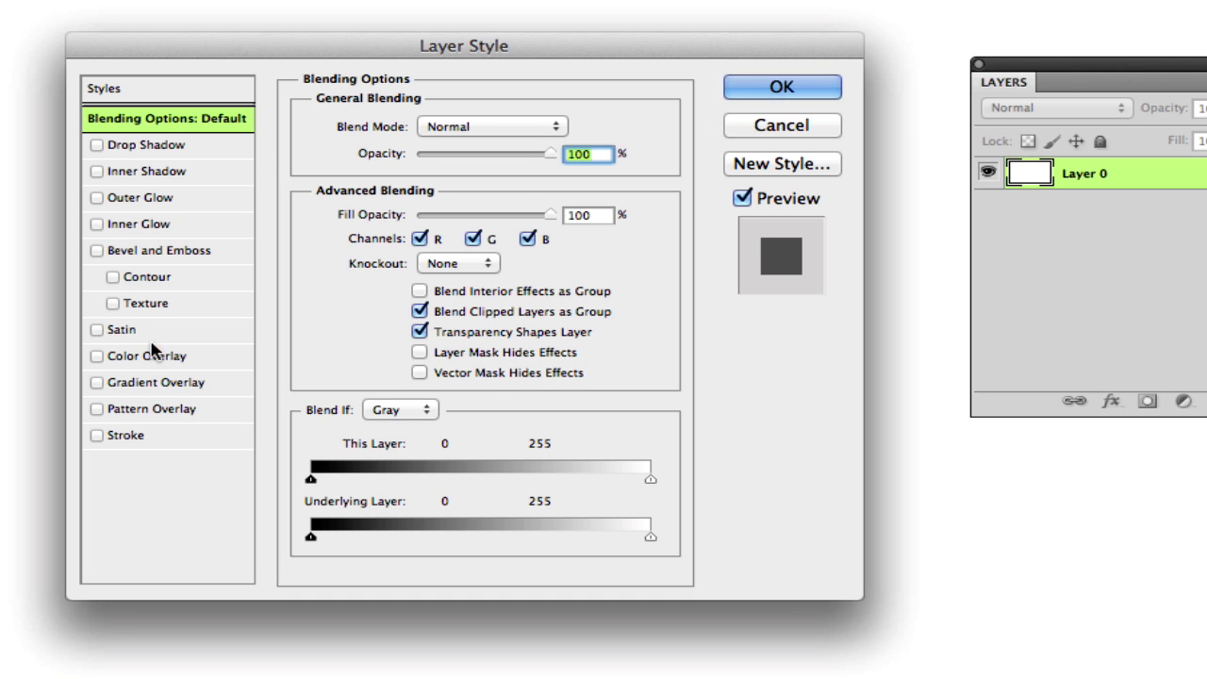
left_click(146, 384)
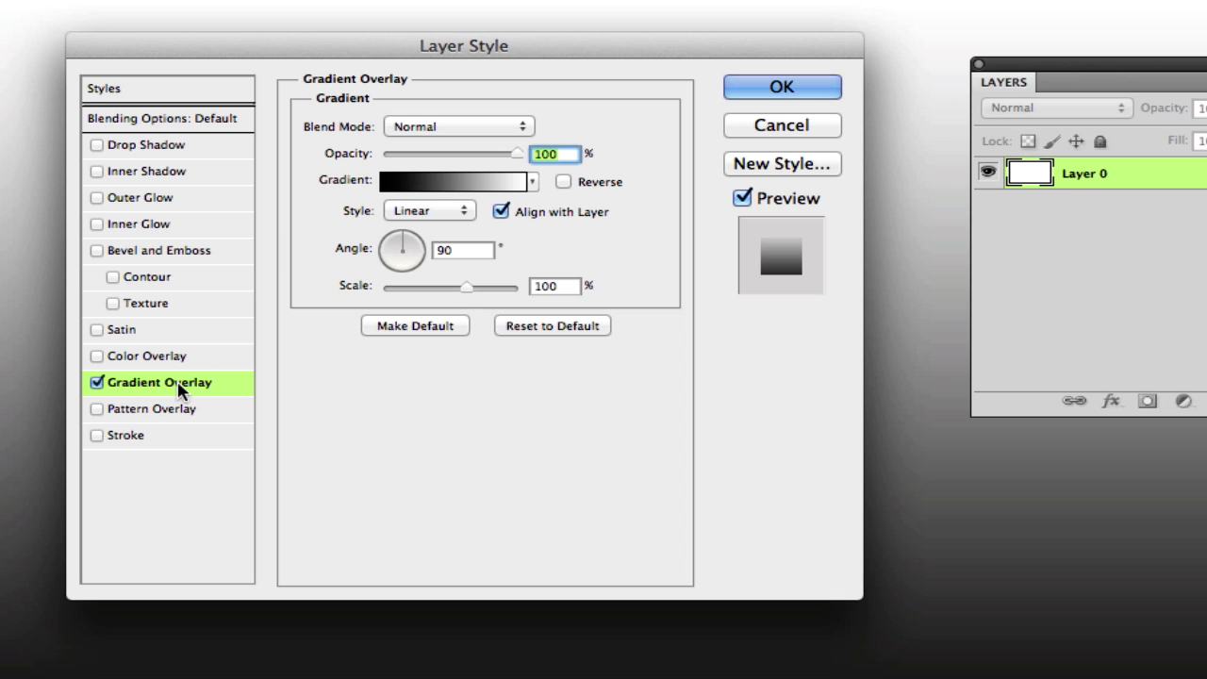
left_click(424, 191)
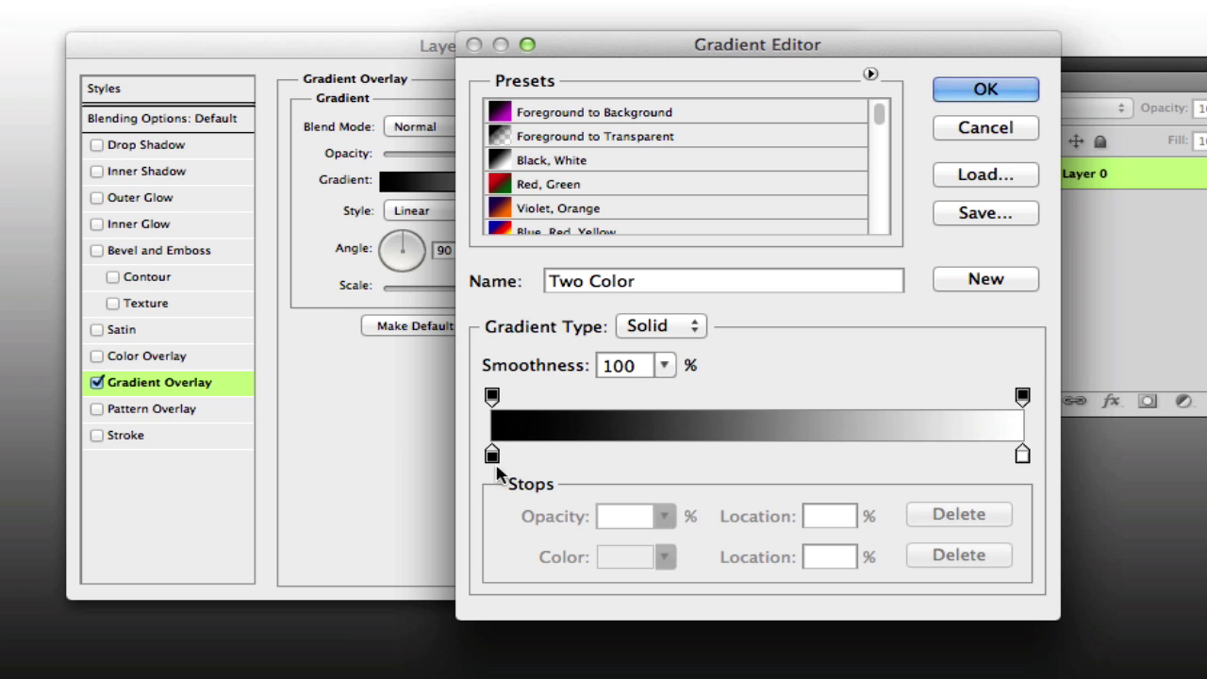
left_click(492, 456)
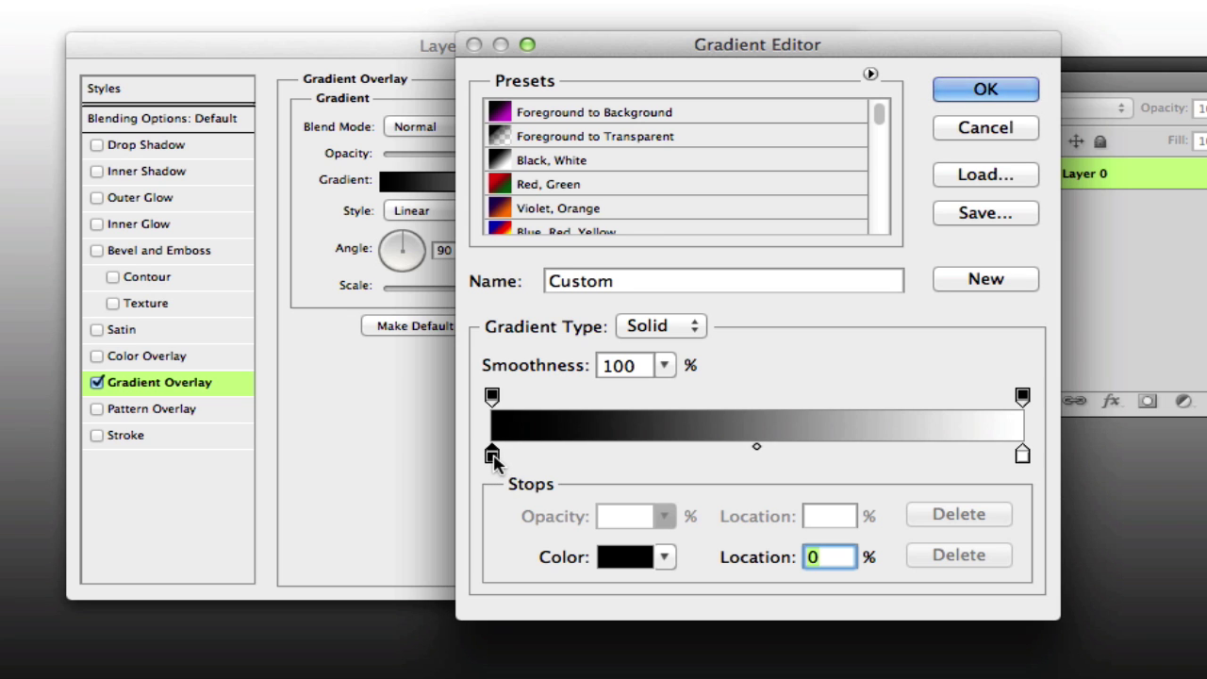
mouse_move(492, 456)
left_mouse_down()
mouse_move(509, 458)
mouse_move(493, 462)
left_mouse_up()
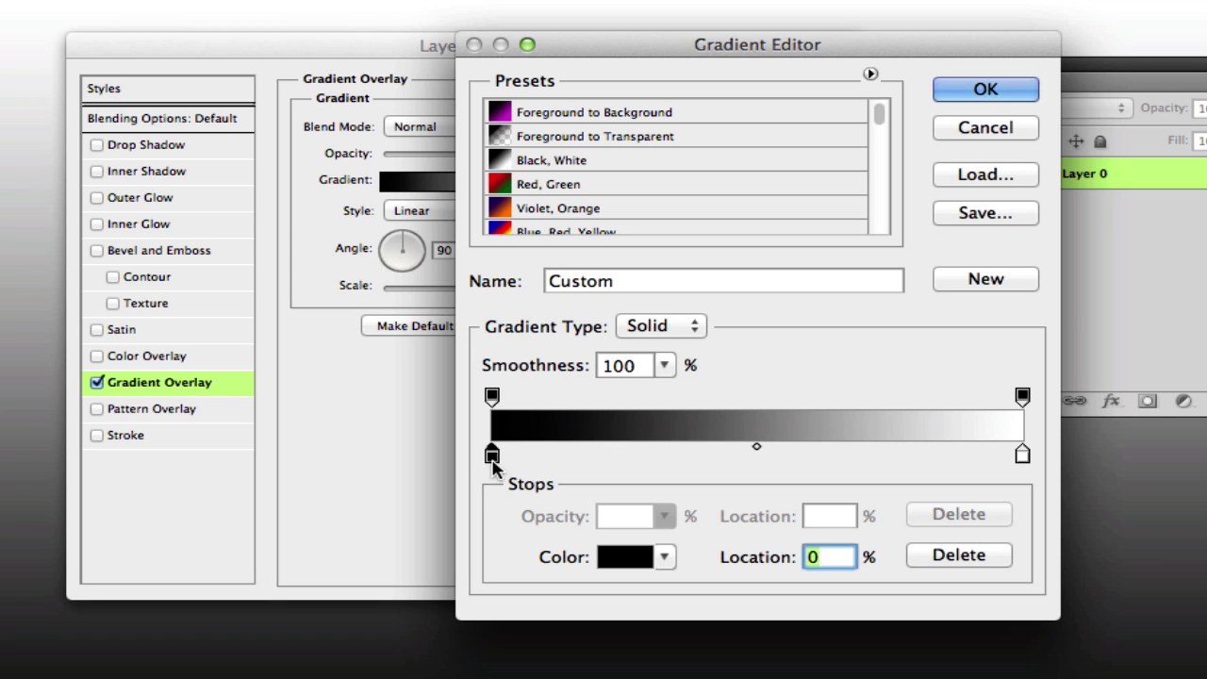
double_click(492, 458)
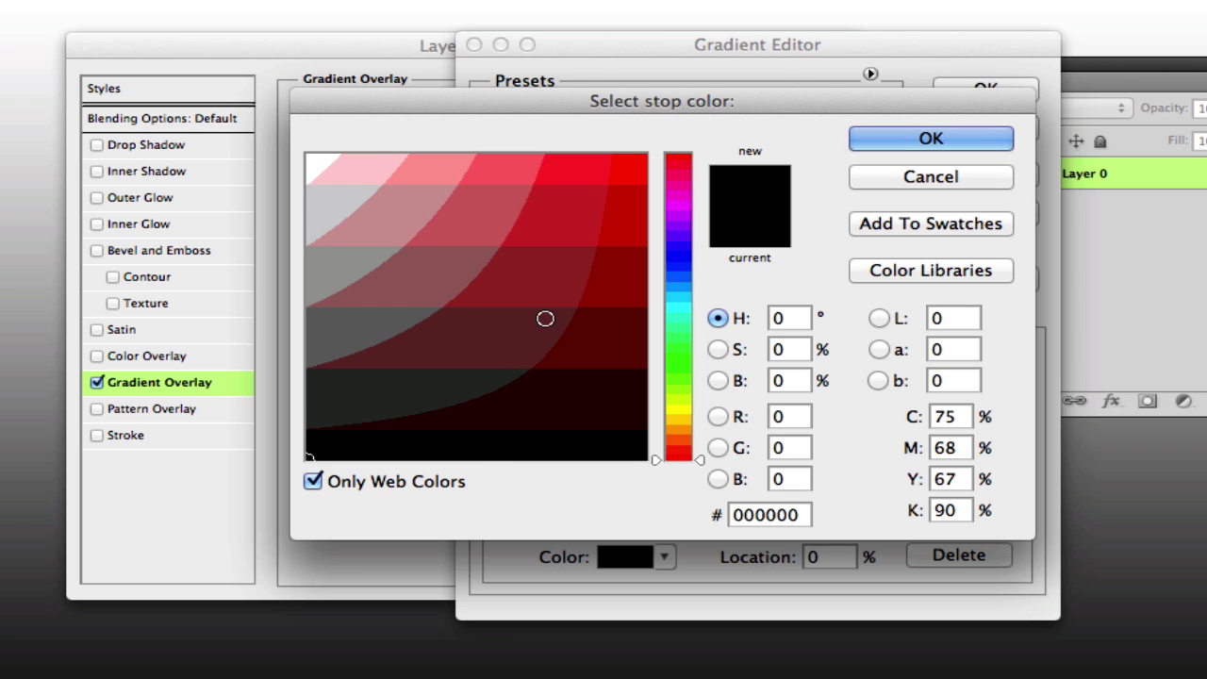
left_click(579, 167)
left_click(611, 172)
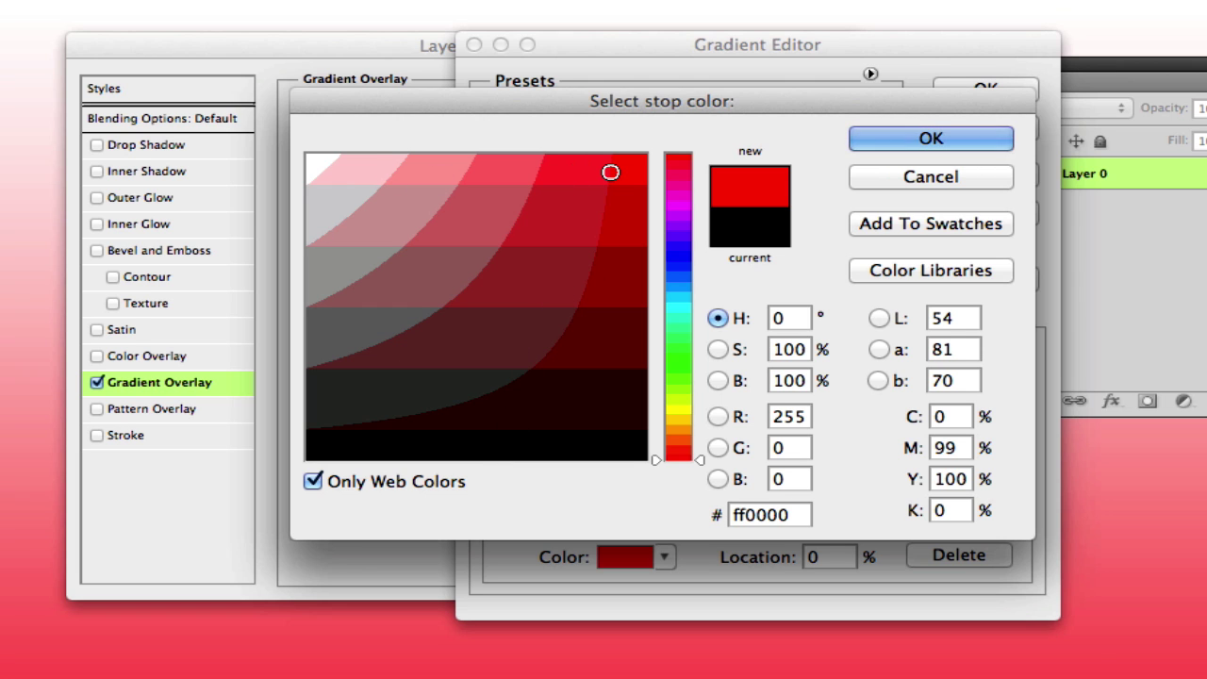
left_click(884, 139)
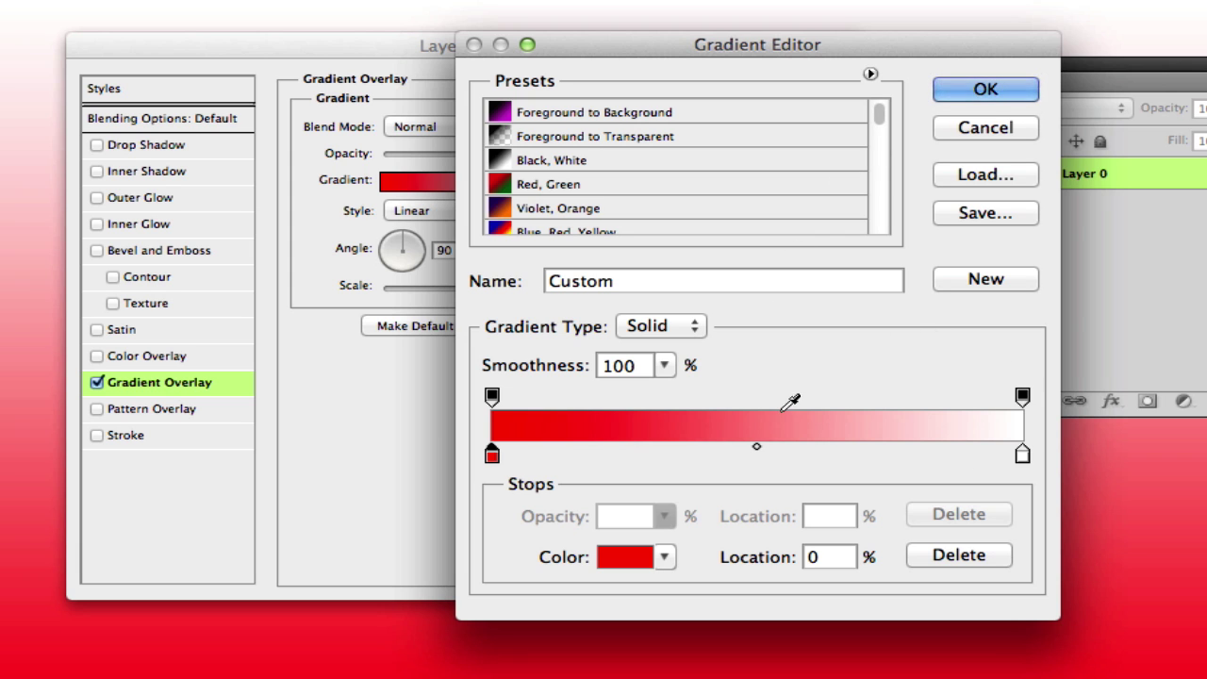
left_click(981, 92)
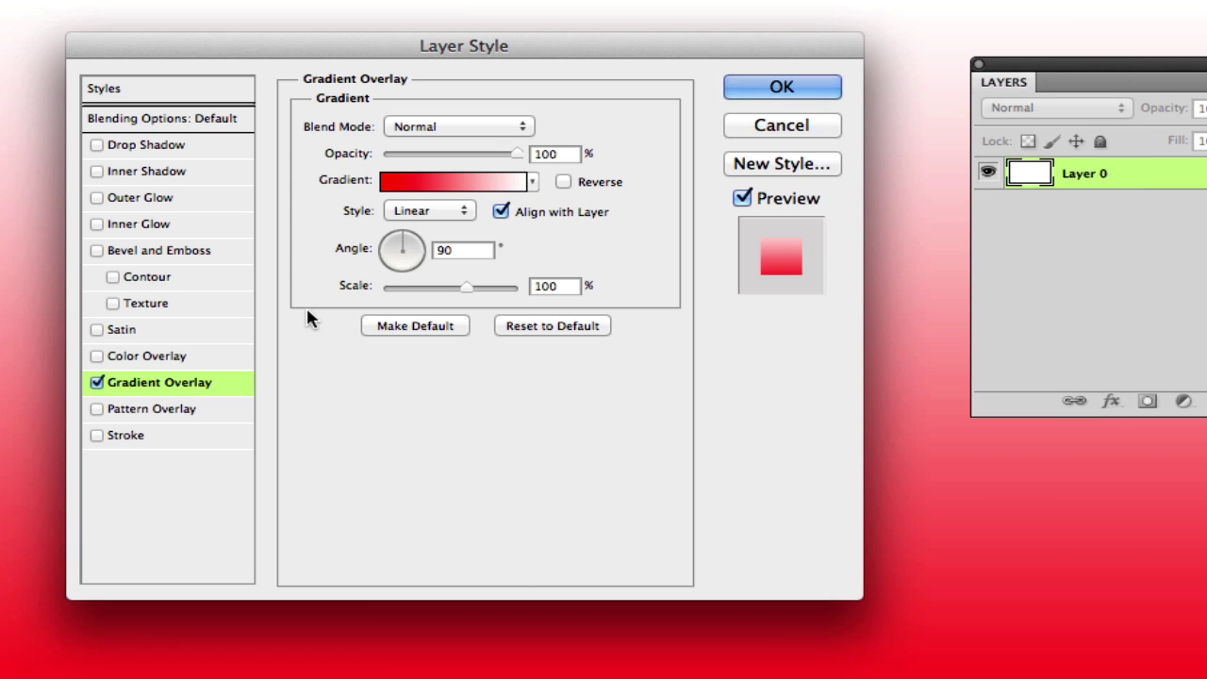
Step: Add a black Inner Glow in Darken mode at 85% opacity and apply the layer styles
left_click(159, 228)
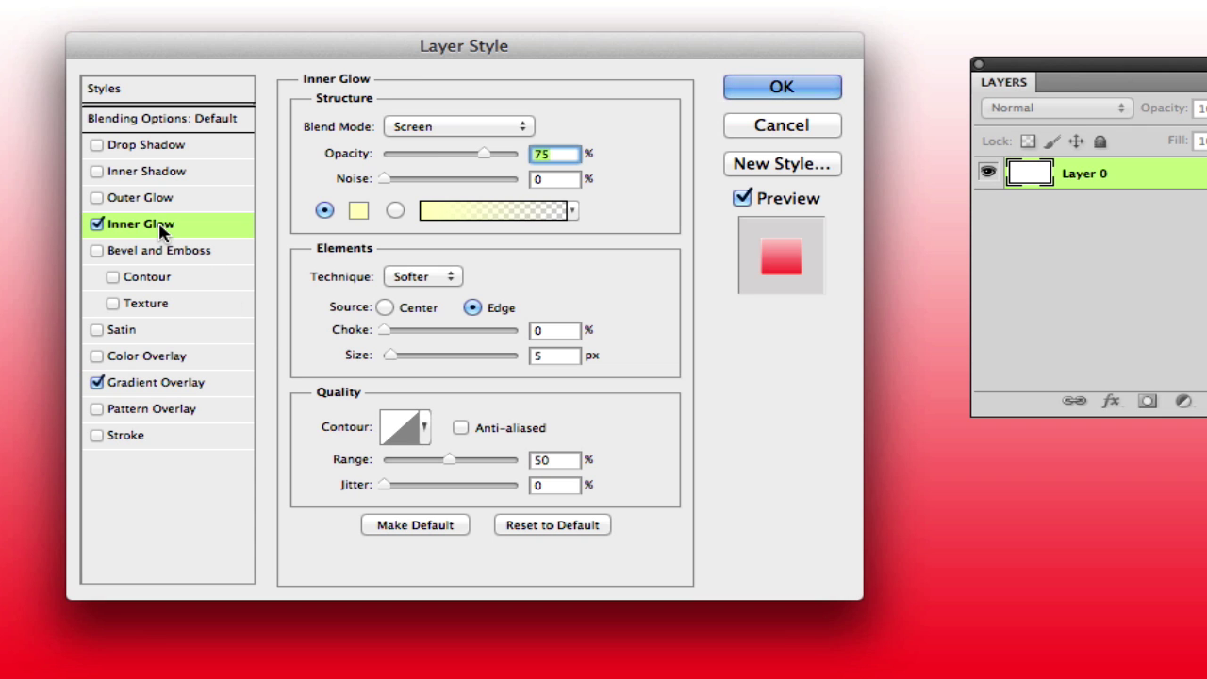
left_click(401, 133)
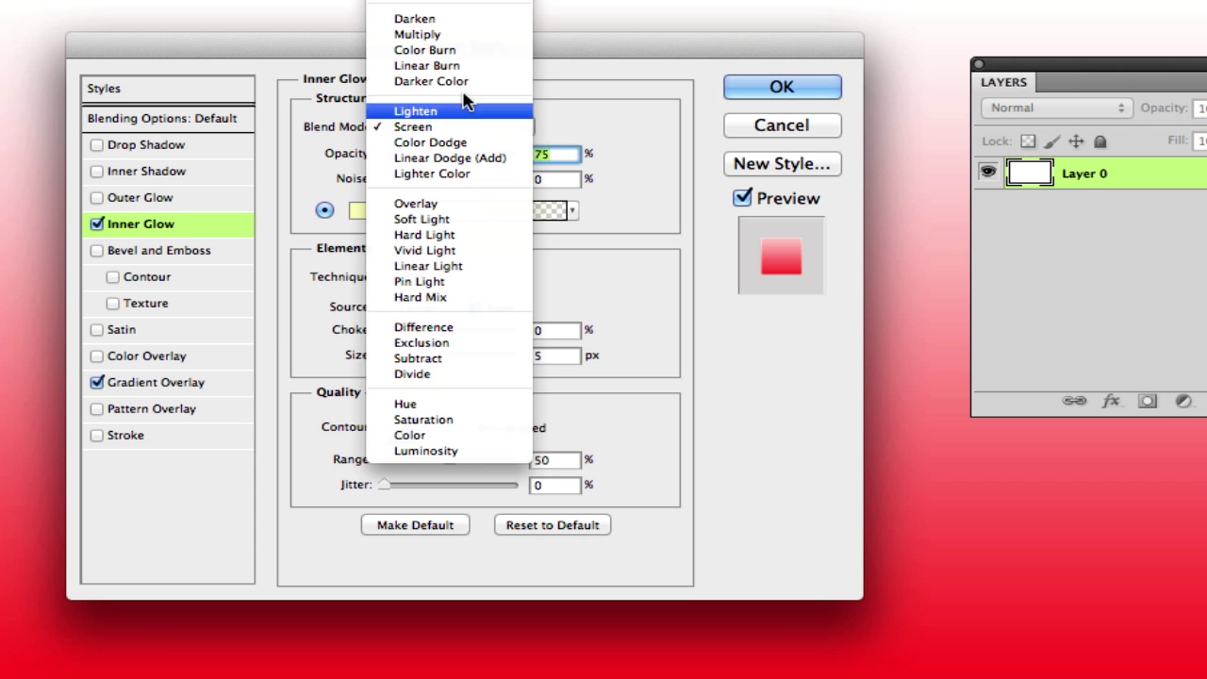
left_click(430, 18)
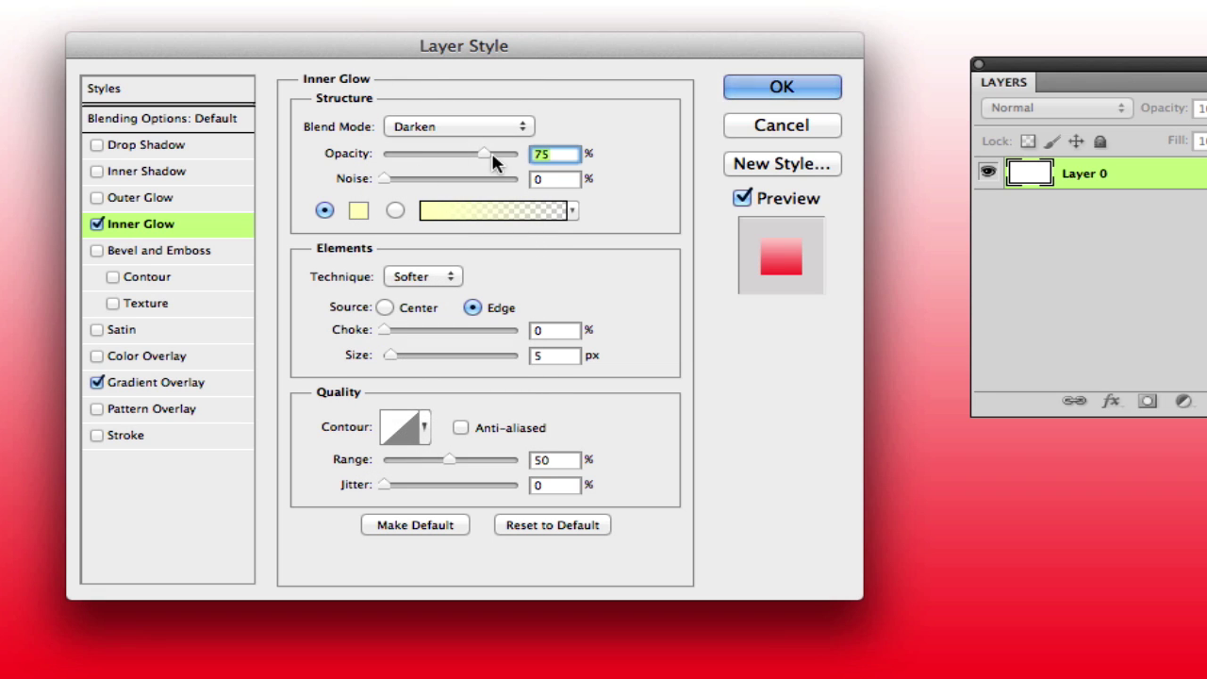
mouse_move(482, 152)
left_mouse_down()
mouse_move(536, 163)
mouse_move(424, 152)
mouse_move(498, 157)
left_mouse_up()
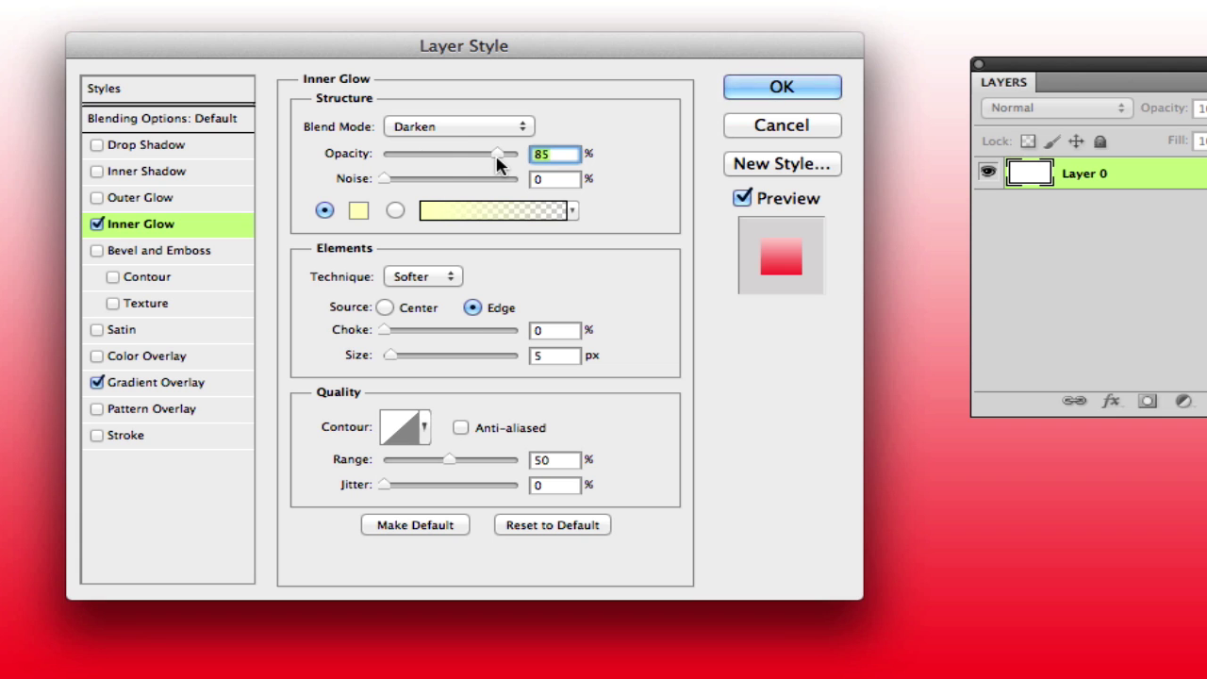
left_click(353, 215)
left_click(509, 452)
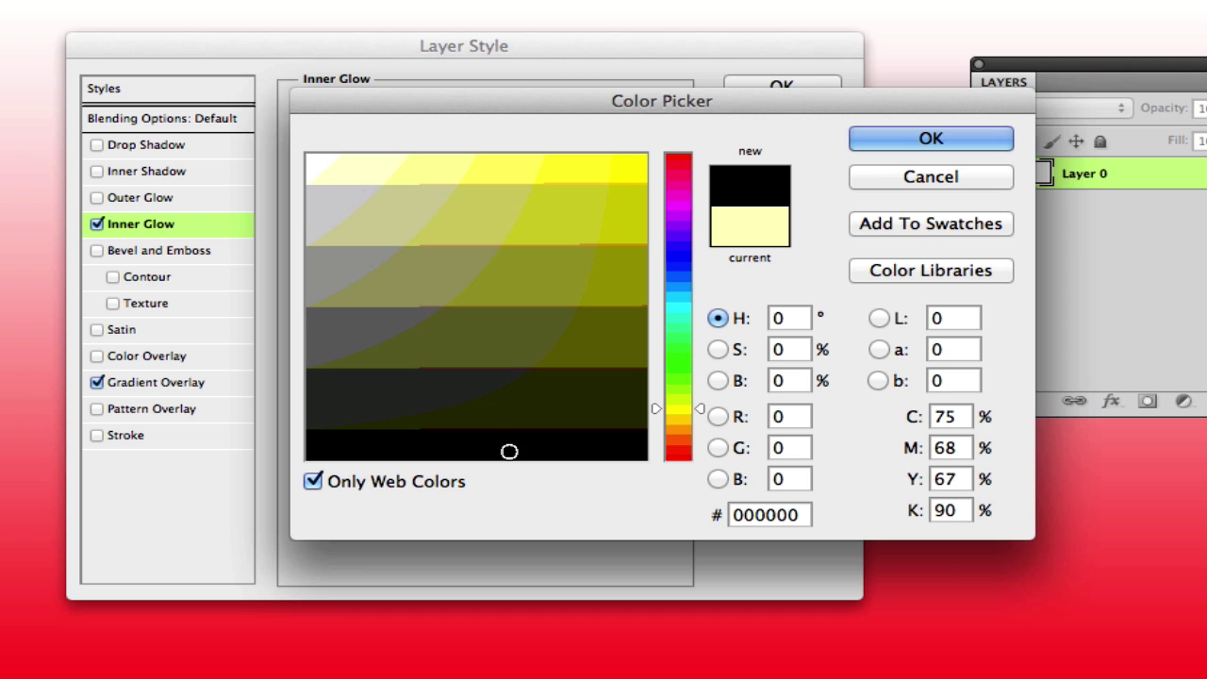
left_click(871, 138)
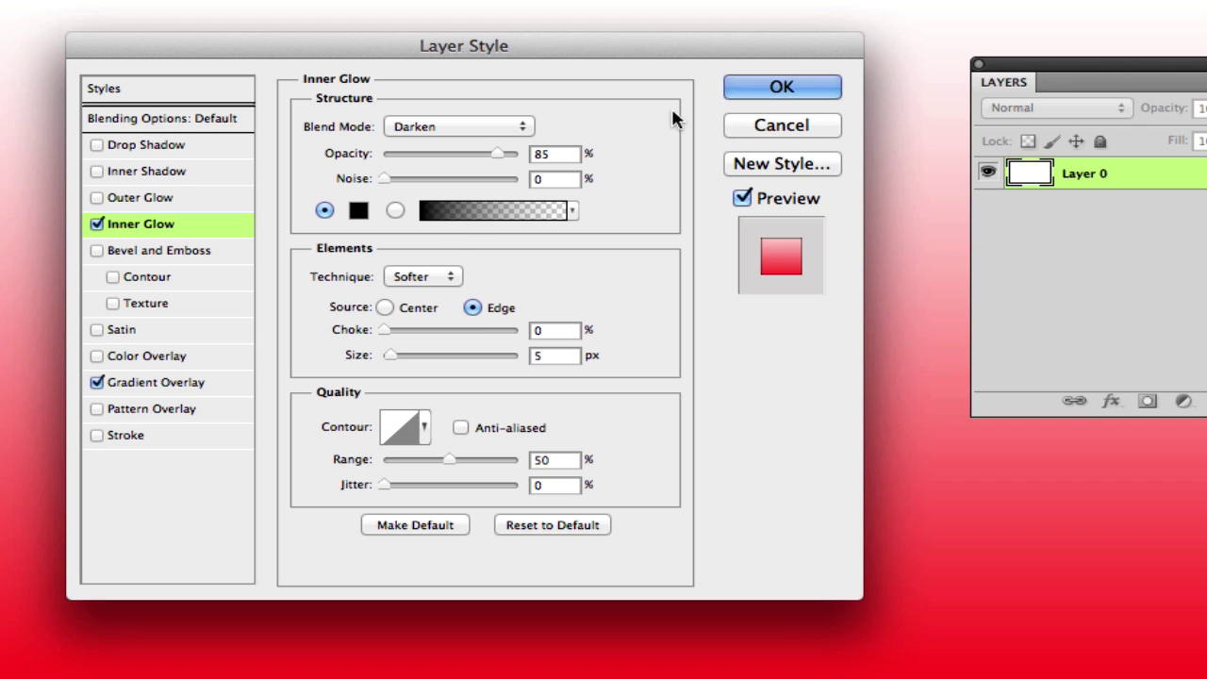
left_click(750, 89)
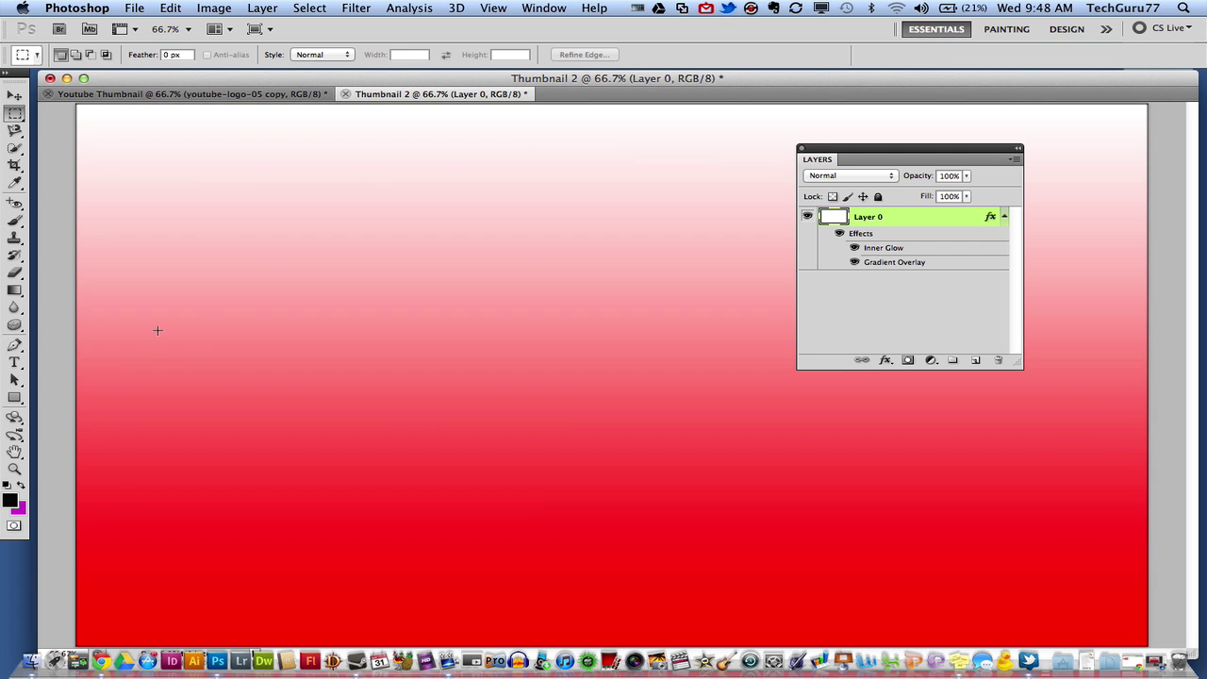
Step: Place youtube-logo-05.png, scale it to about half size, and commit it near the top
left_click(139, 9)
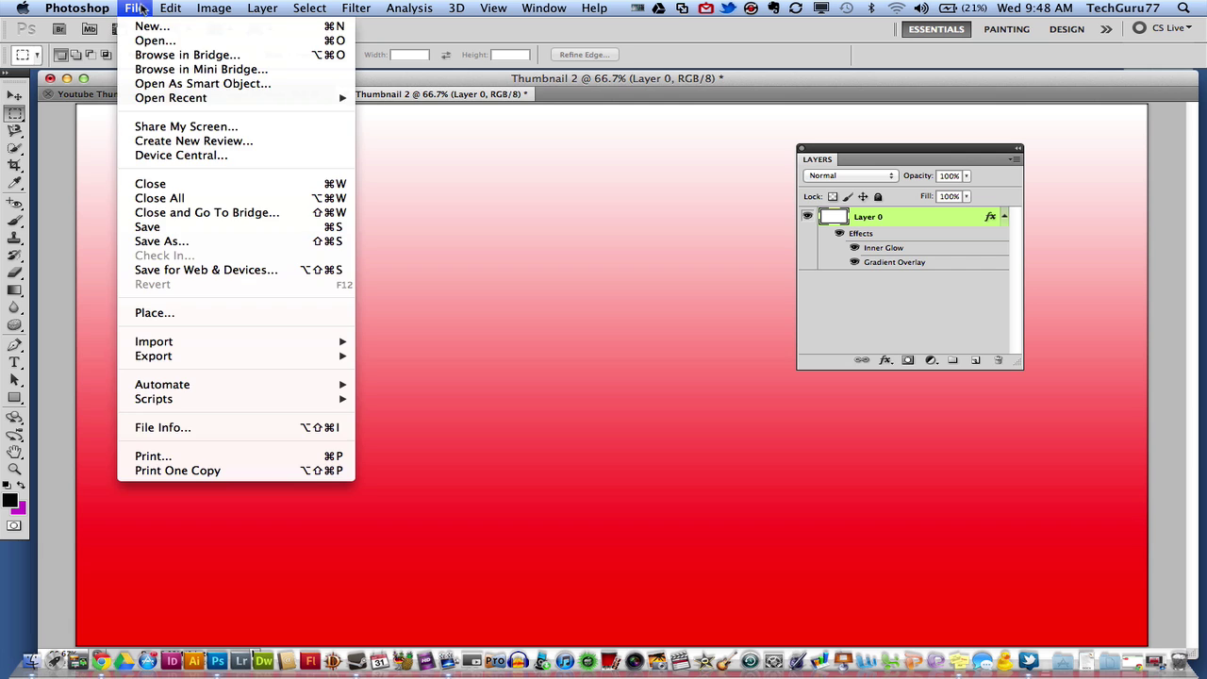
left_click(146, 313)
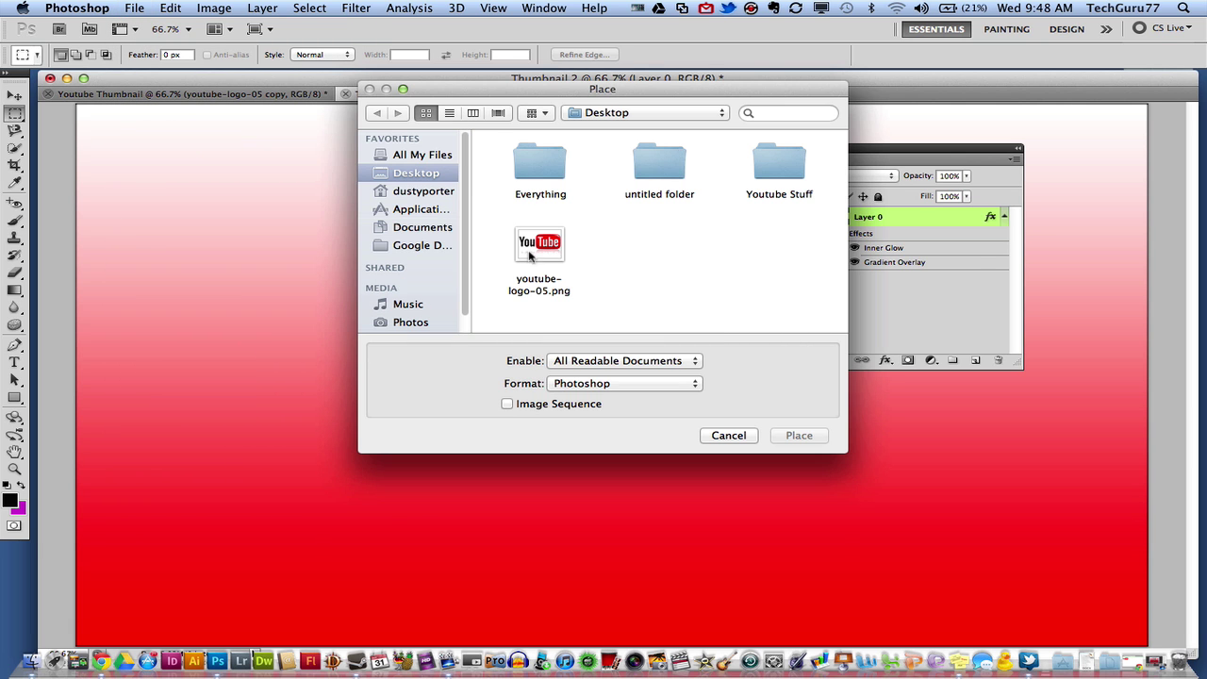
left_click(533, 253)
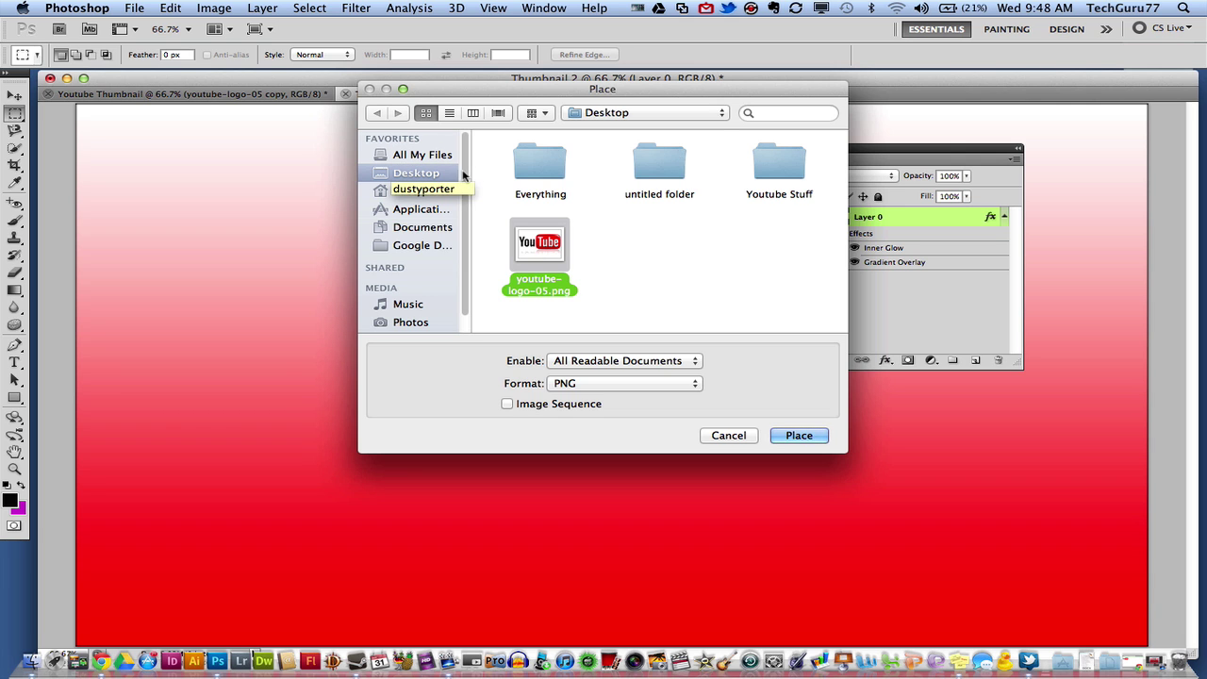
left_click(804, 434)
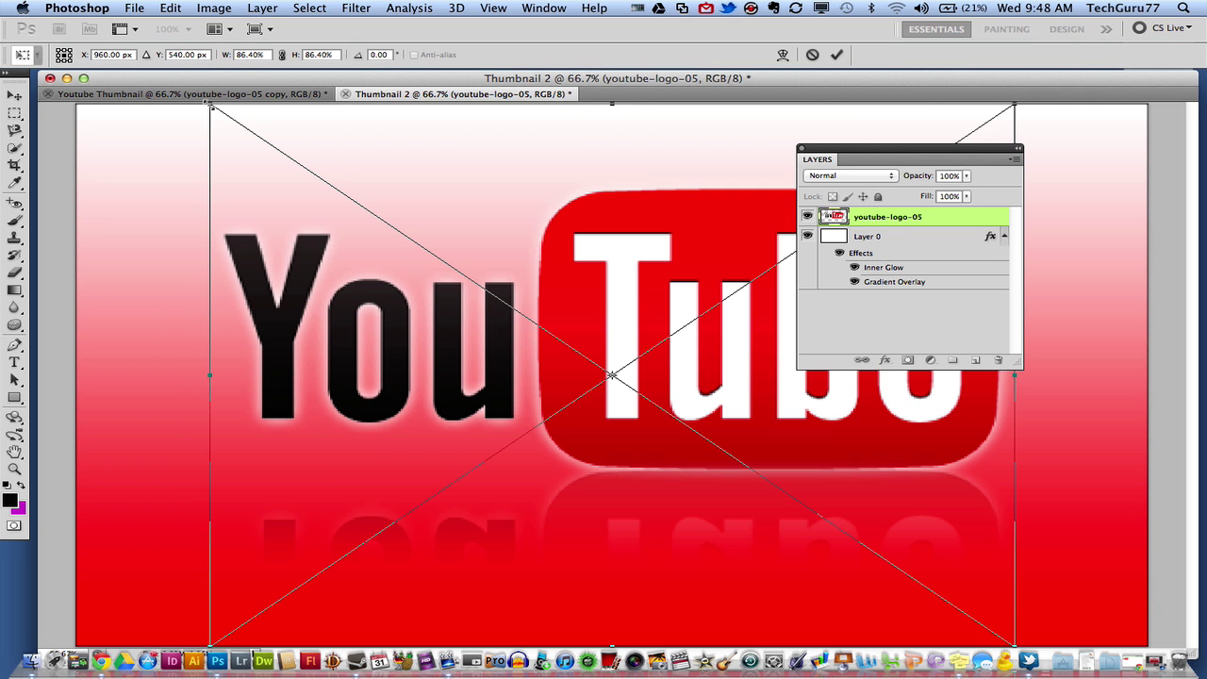
left_click_drag(212, 105, 575, 425)
left_click_drag(618, 502, 319, 213)
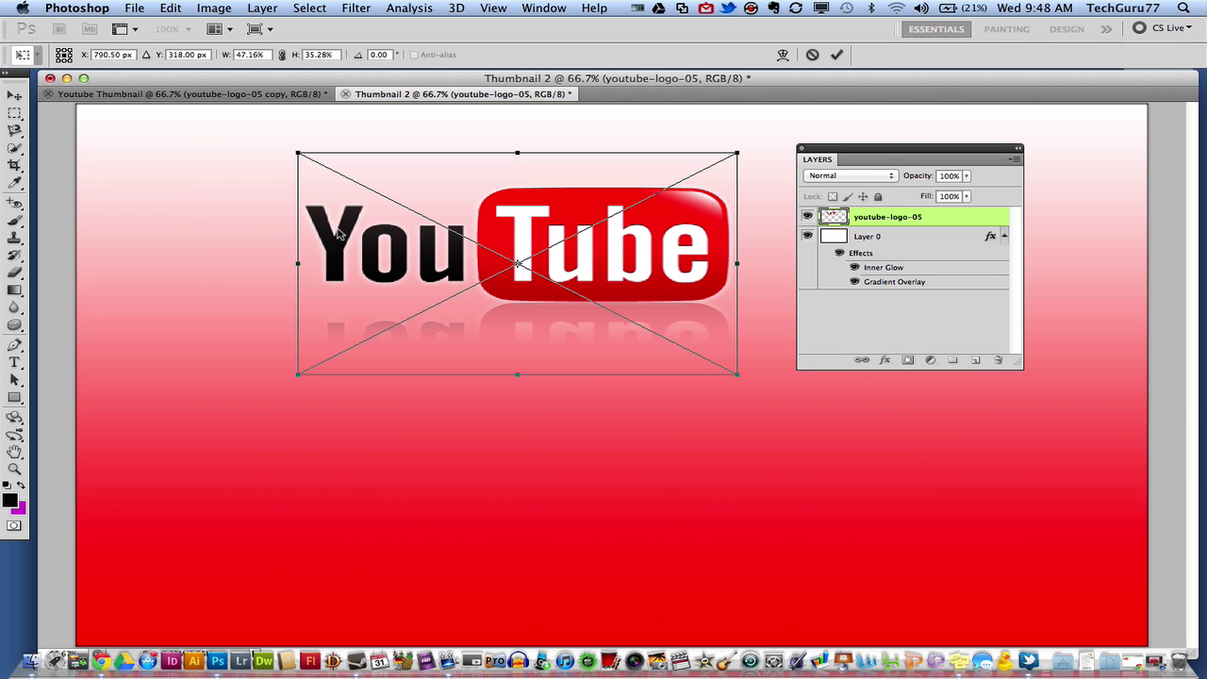
left_click(837, 56)
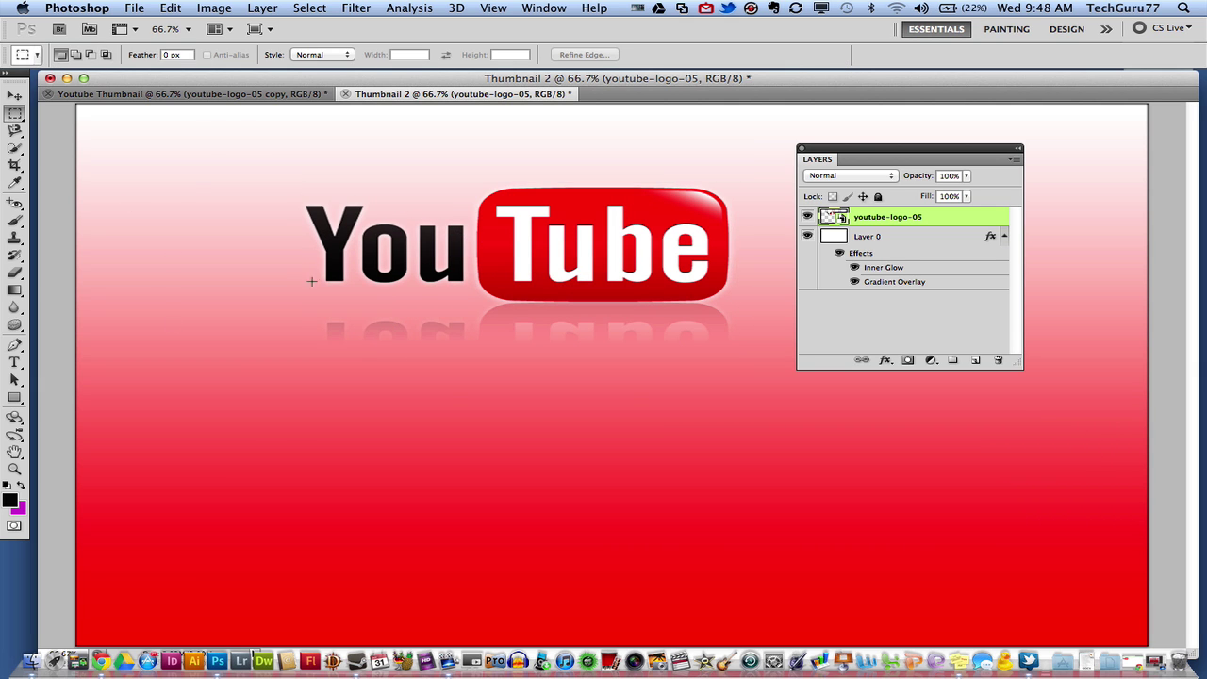
Step: Switch to the Youtube Thumbnail document and hide the panels to see it whole
left_click(151, 94)
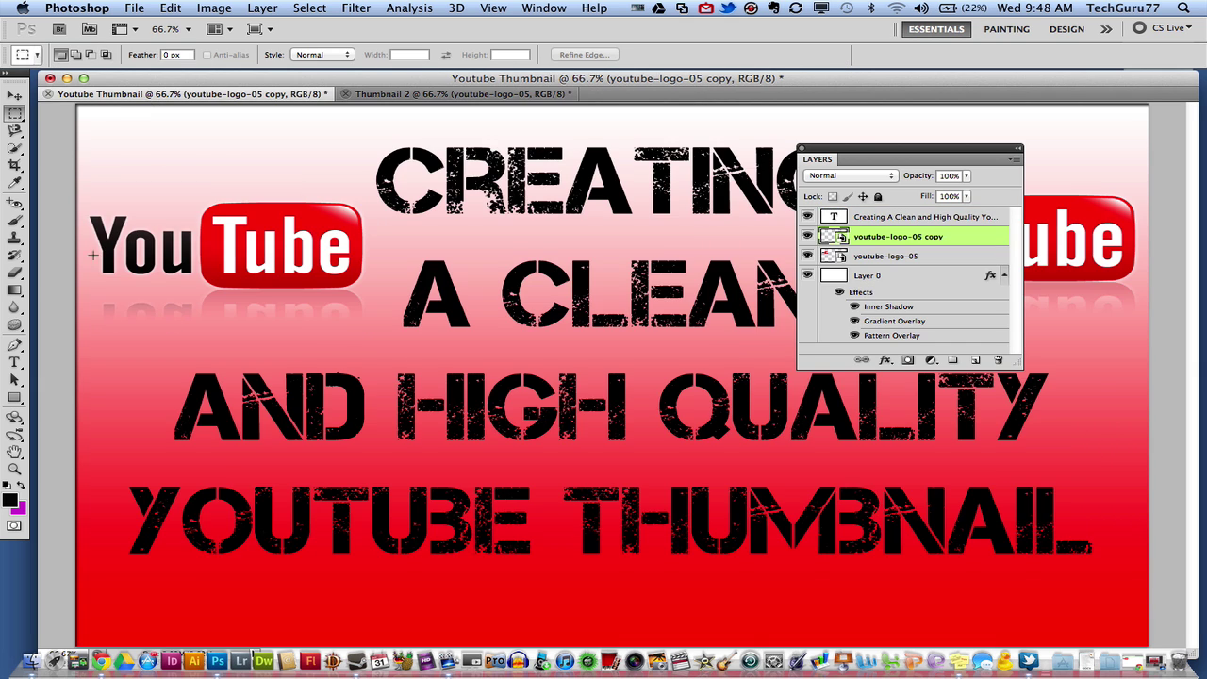
key("F7")
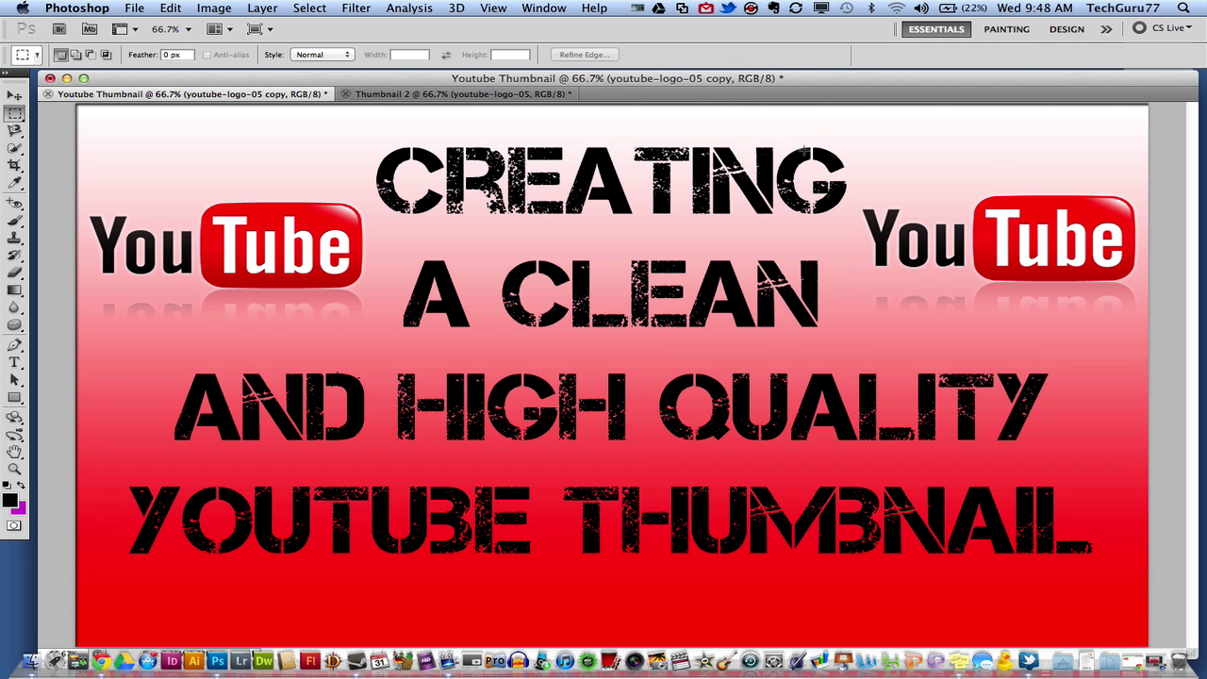